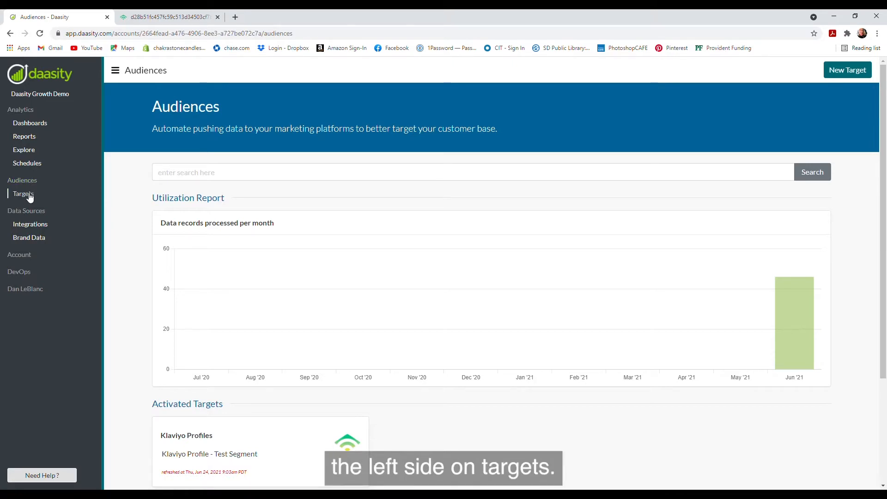
Start a new audience target of the Klaviyo Events type
click(29, 195)
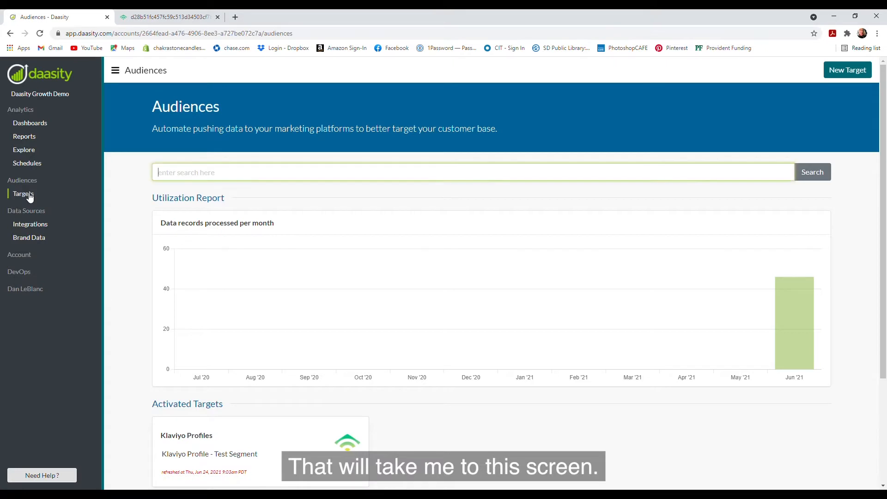
click(856, 72)
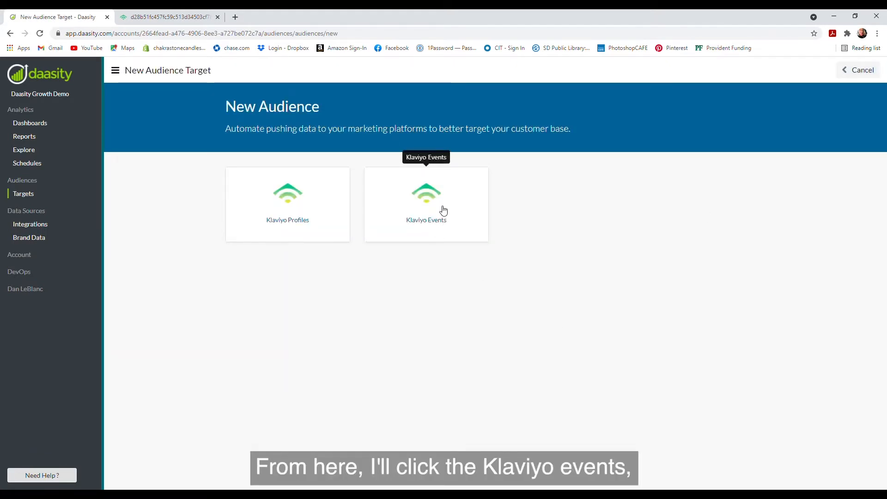
click(433, 220)
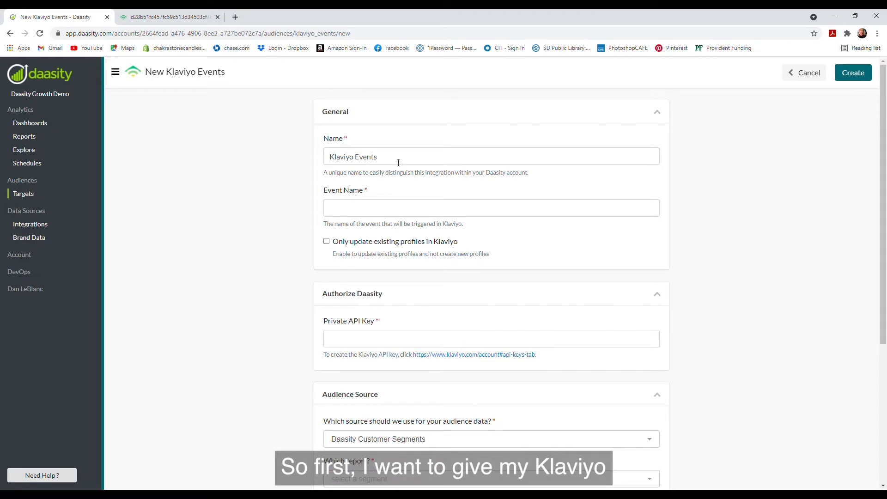
Name the target "Klaviyo Event - RFM" and set its event name to "RFM Score", matching the metric in the Klaviyo profile
drag(398, 163, 278, 164)
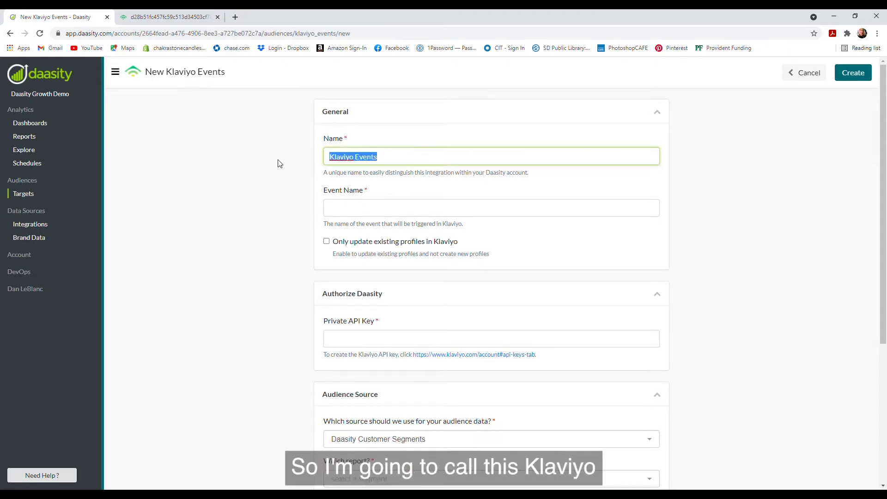
text(Klaviyo Event - RFM)
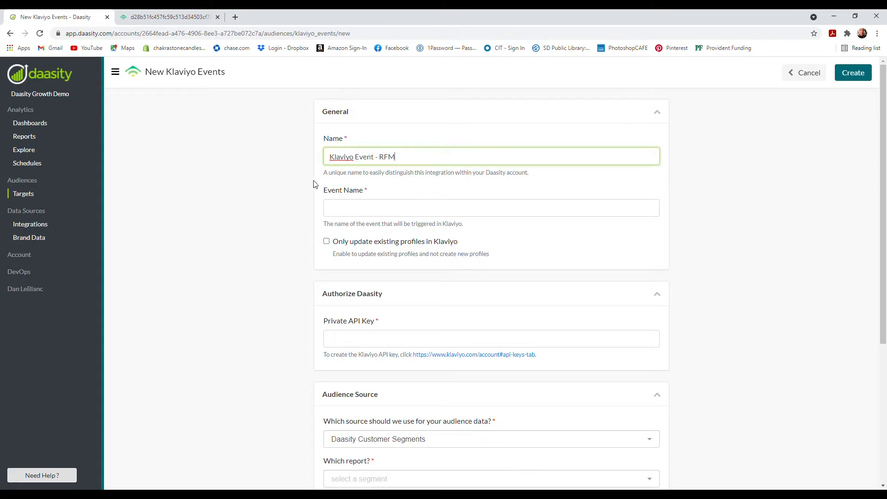
click(351, 211)
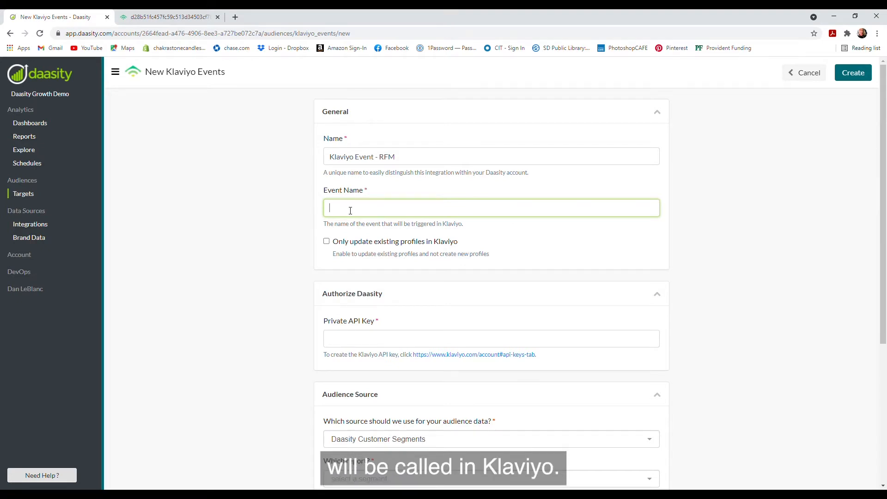
click(175, 19)
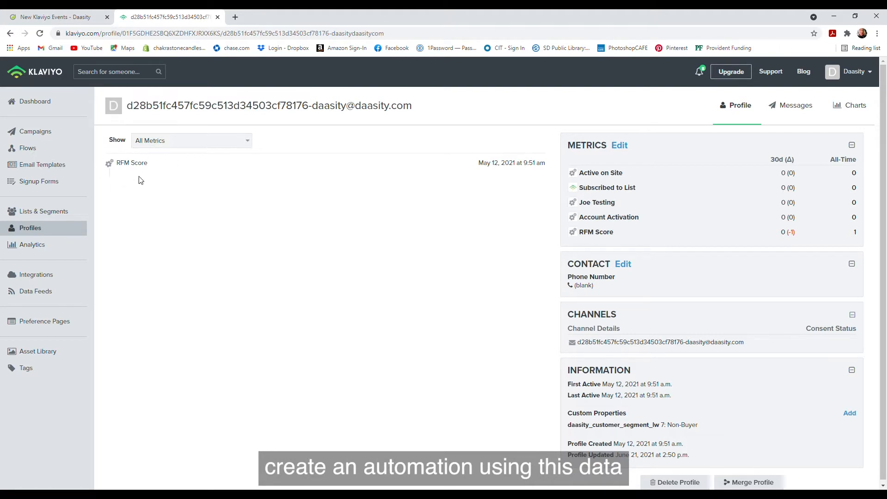
click(70, 17)
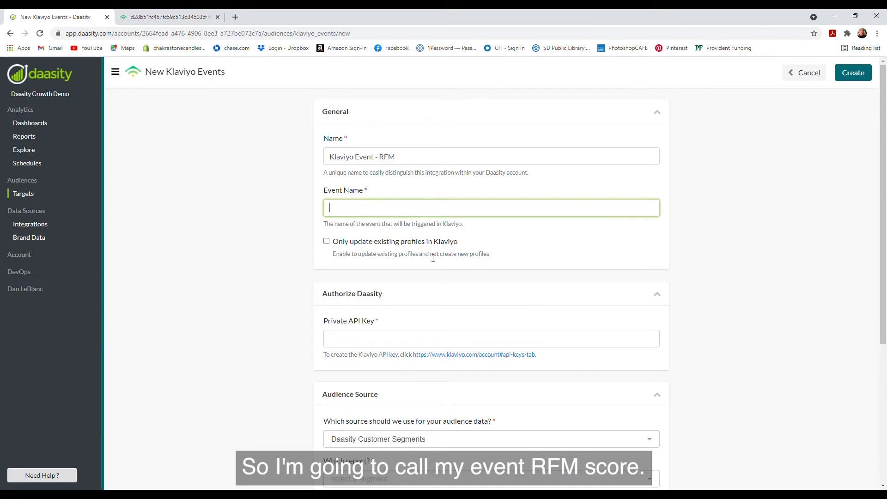
text(RFM Score)
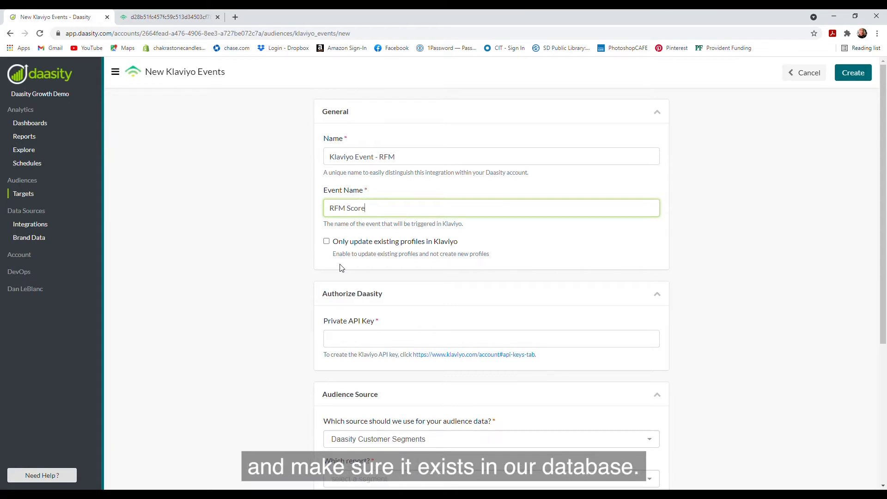
Reveal and copy the Daasity Testing private API key in the Klaviyo account, and paste it into the target's Private API Key field
scroll(342, 268, down, 2)
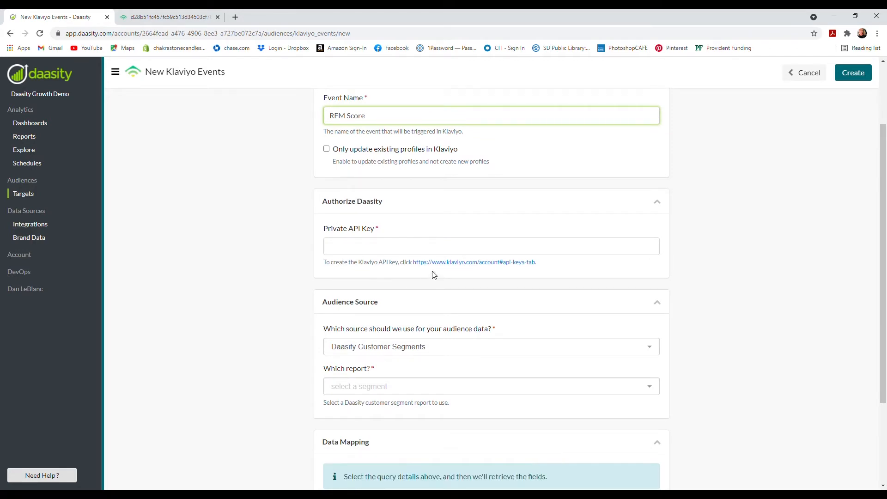
click(479, 263)
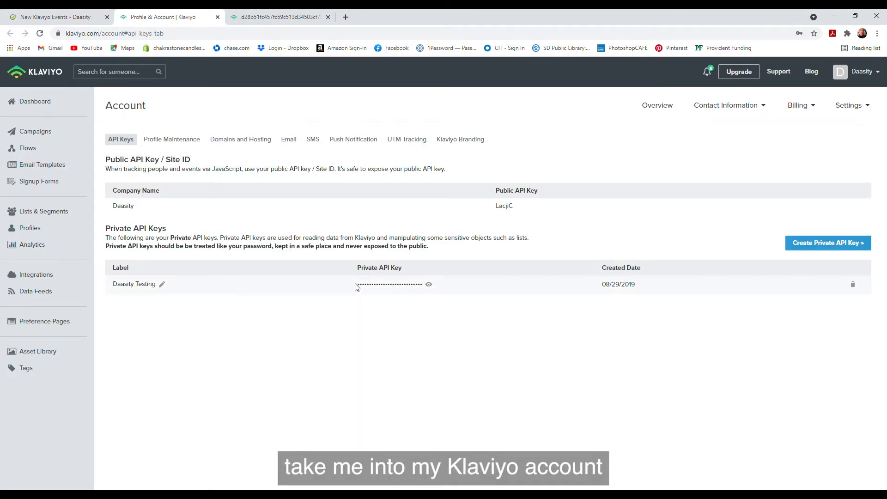
click(429, 284)
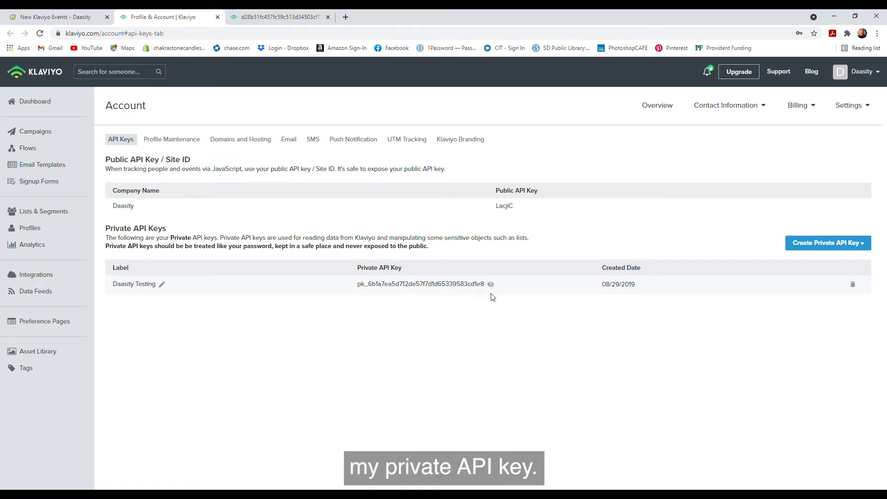
drag(486, 285, 289, 279)
key(ctrl+c)
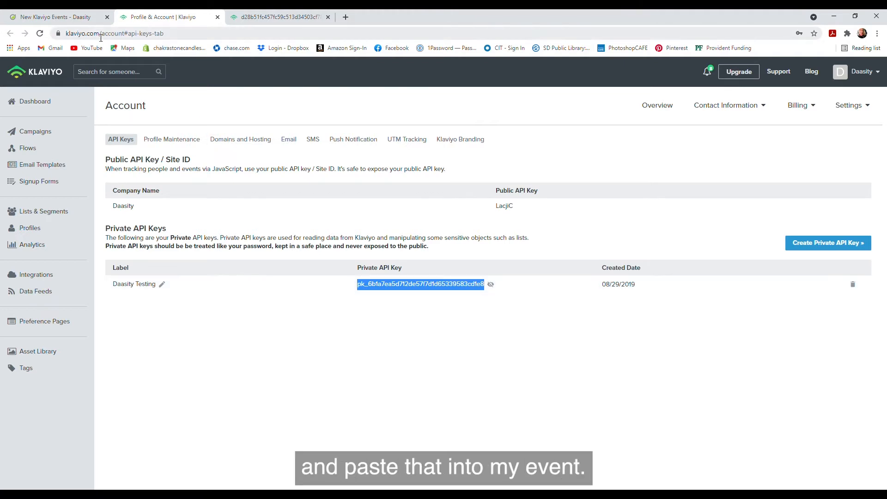
click(55, 17)
click(369, 250)
key(ctrl+v)
click(235, 297)
click(332, 251)
key(Delete)
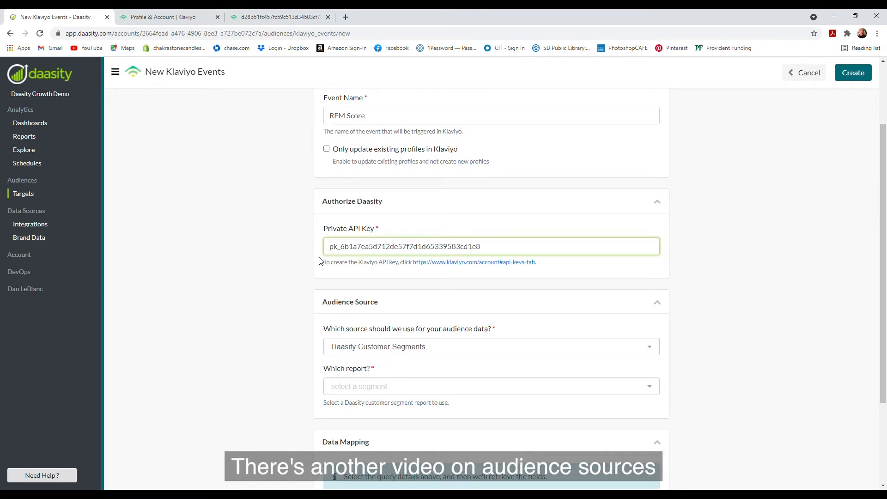
Set the audience source to Our Company Reports and choose the report "Sample Audience Export - Event"
scroll(337, 304, down, 2)
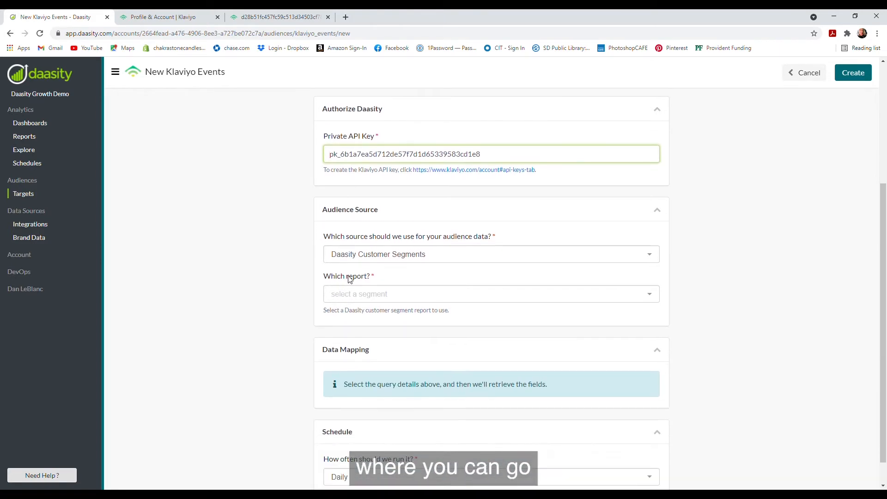
click(370, 258)
click(365, 307)
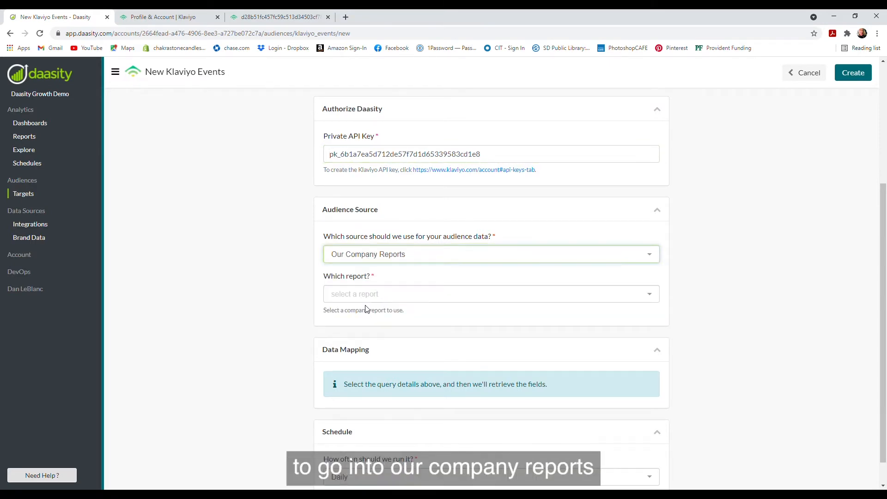
click(386, 296)
scroll(392, 332, down, 10)
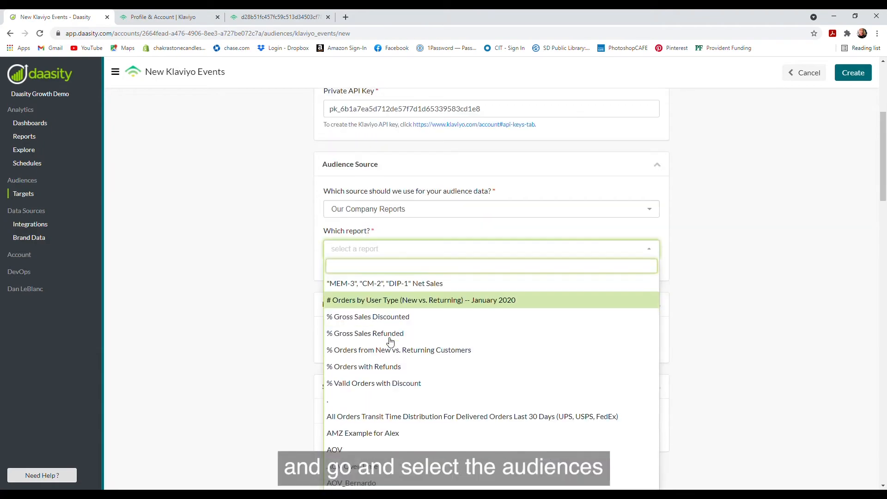
scroll(396, 344, down, 13)
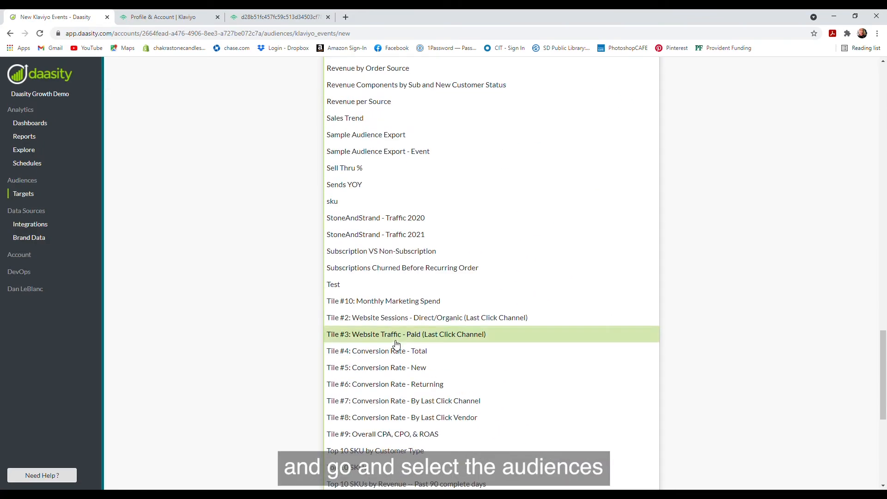
scroll(396, 344, up, 2)
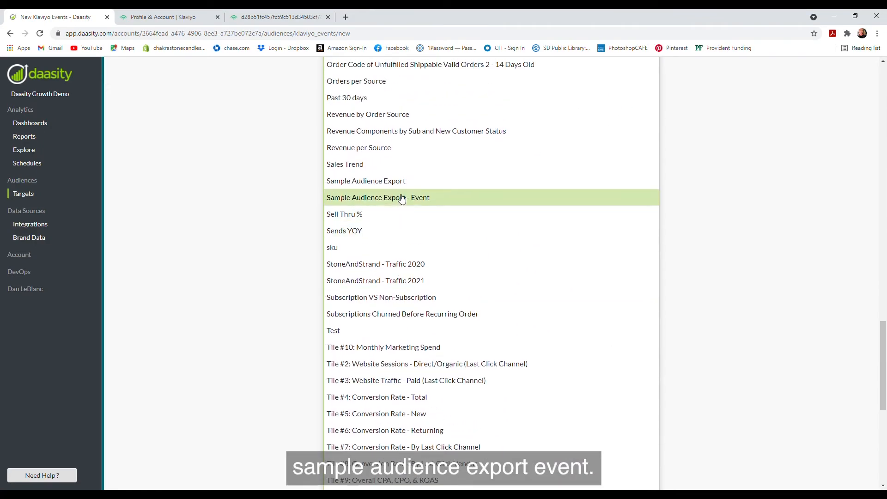
click(397, 194)
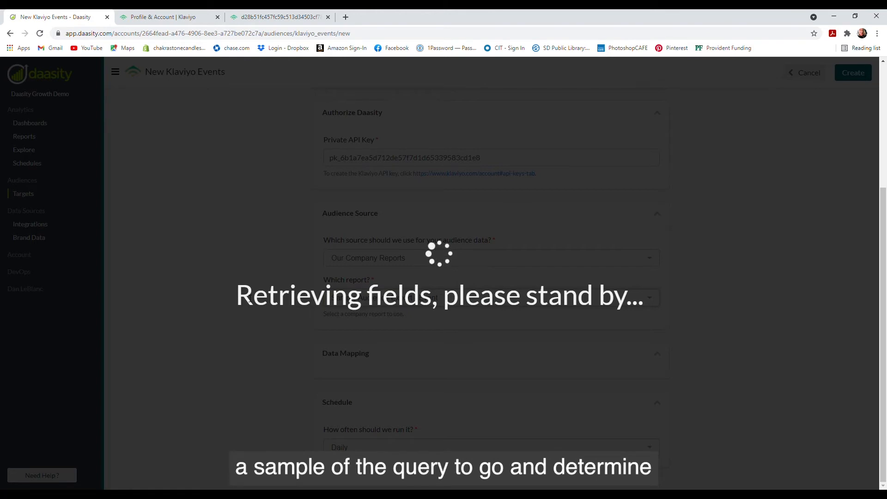
Map customers.email to $email and customer_profiles.rfm_score_decile to daasity_rfm_score in the data mapping
scroll(248, 298, down, 3)
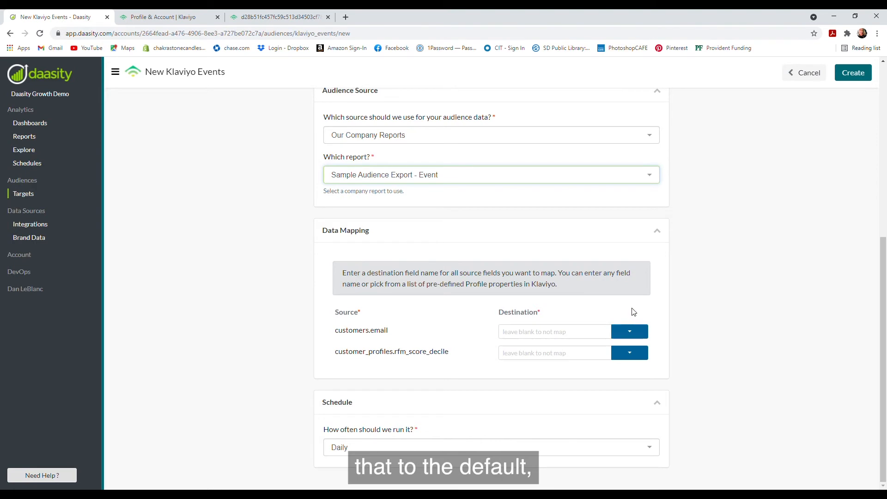
click(632, 333)
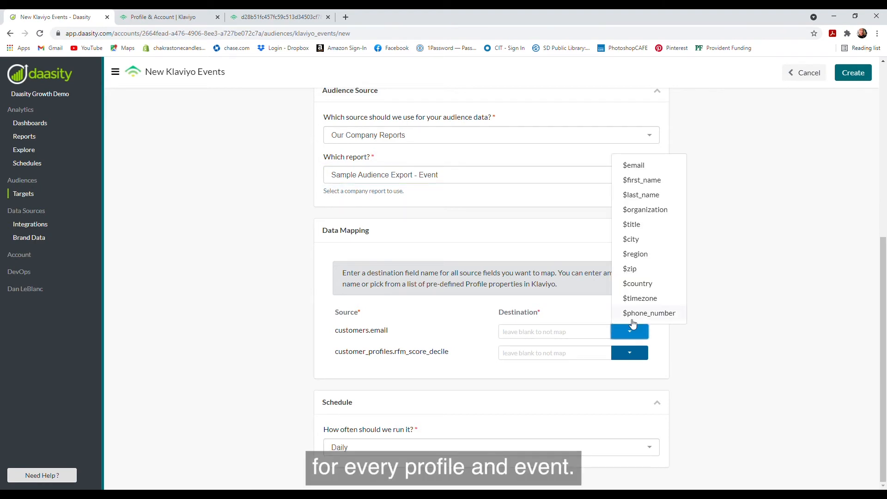
click(640, 169)
click(524, 354)
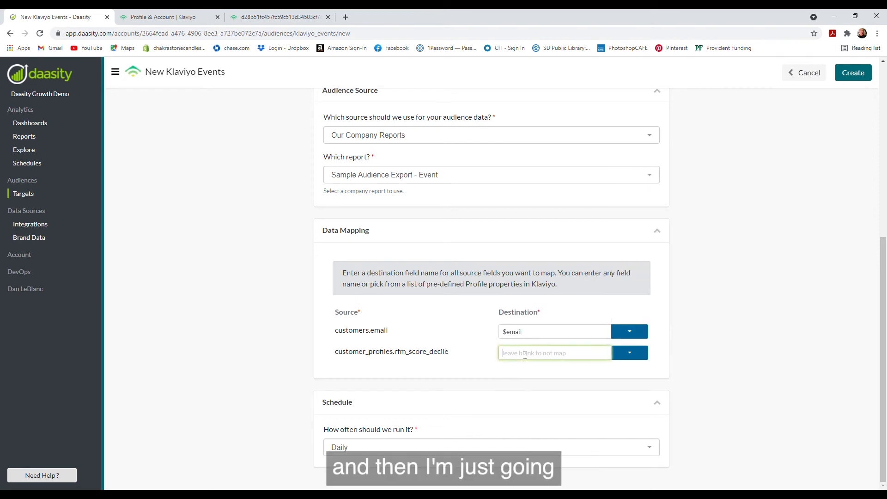
text(daas)
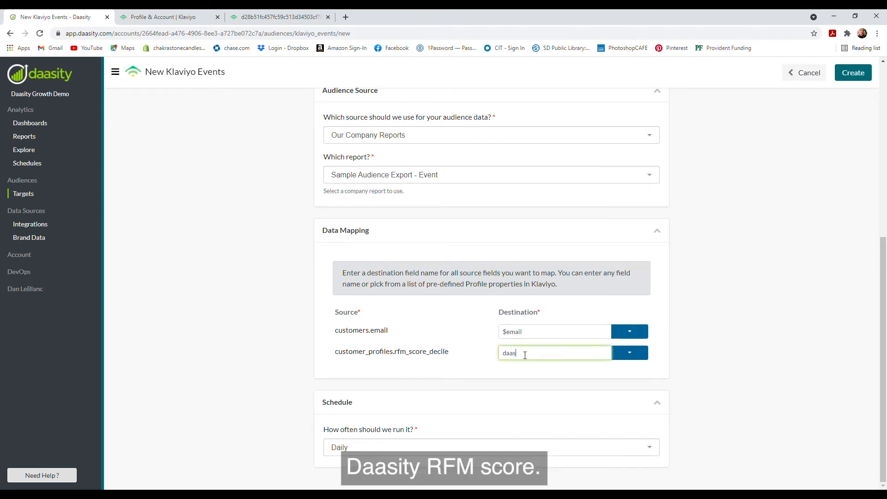
text(ity_rfm_score)
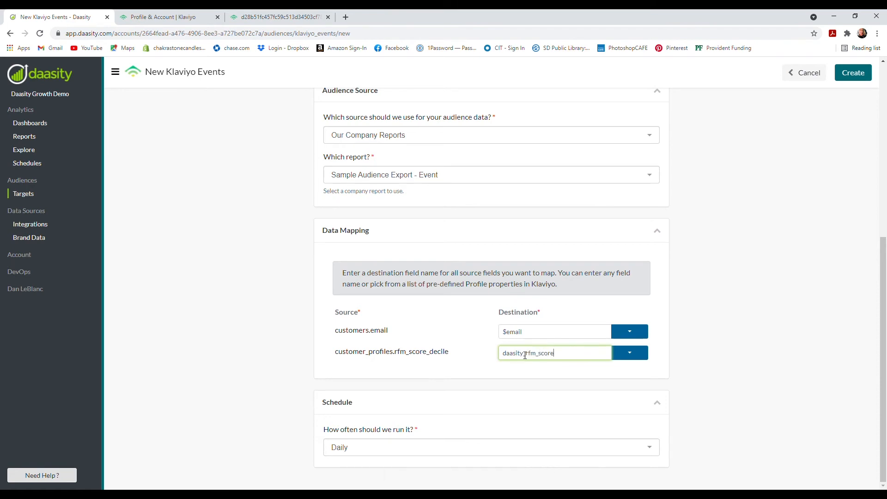
Try the Weekly and Monthly run frequencies for the target's schedule
click(474, 450)
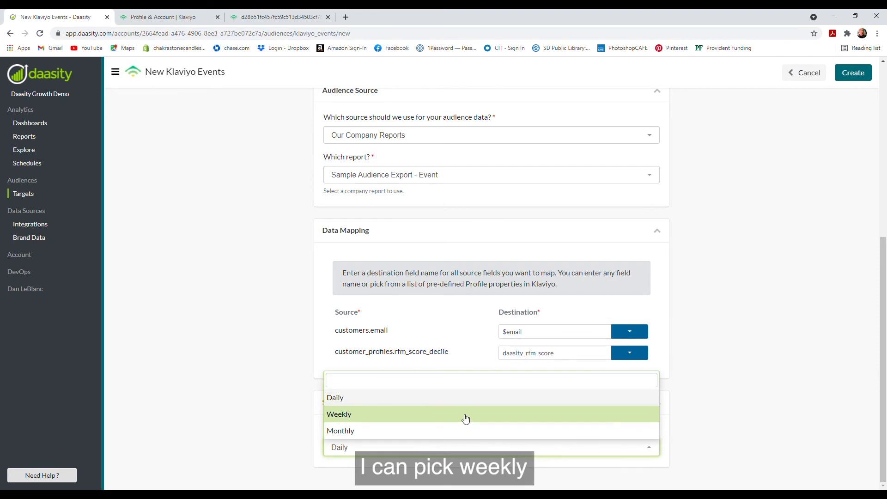
click(463, 417)
click(471, 446)
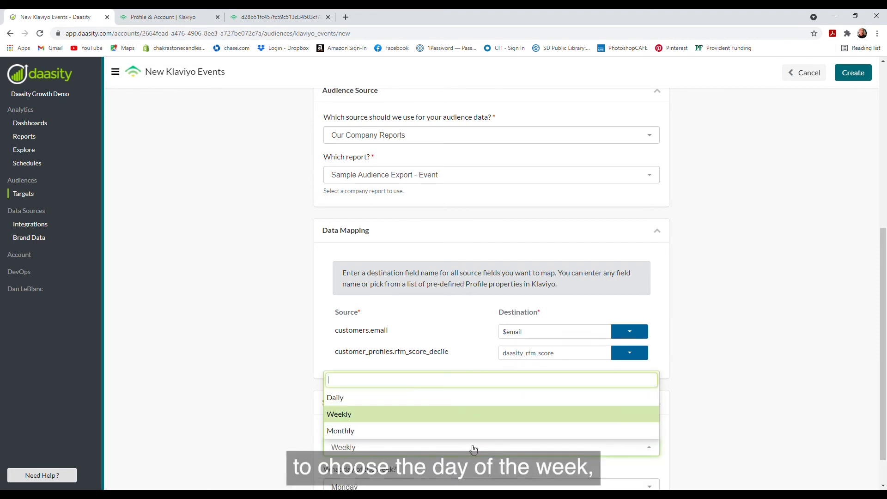
click(472, 431)
Set the run frequency to Daily and create the Klaviyo Events target
click(470, 448)
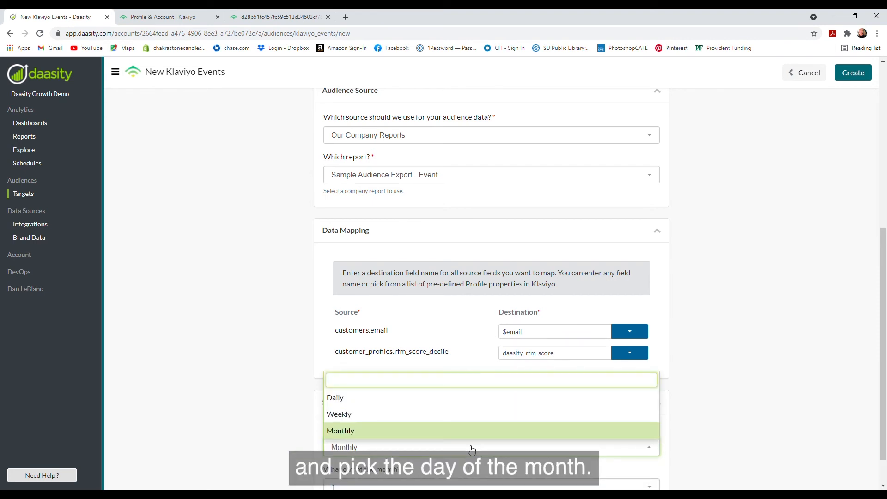
click(462, 399)
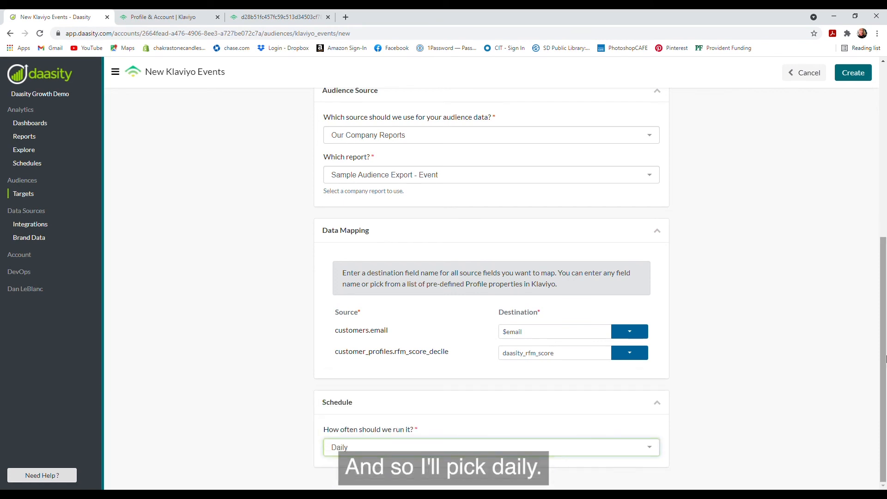
click(853, 73)
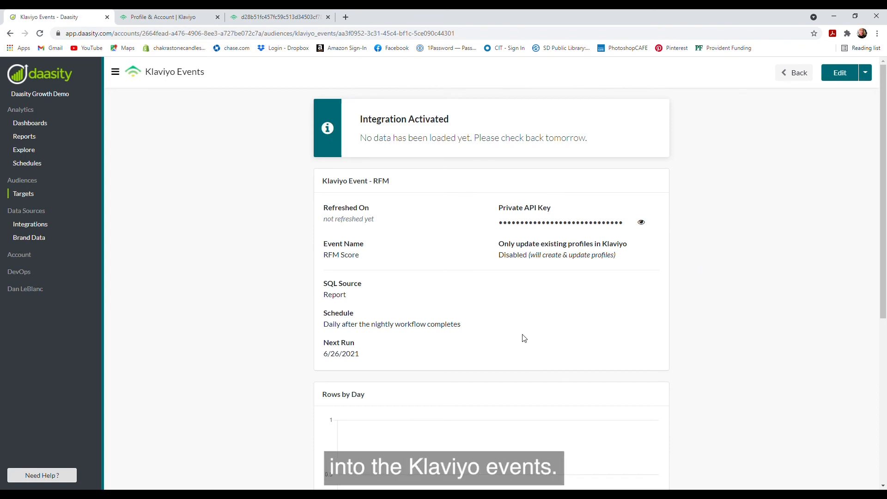
Check the actions available for the new target and examine its Rows by Day section
click(866, 73)
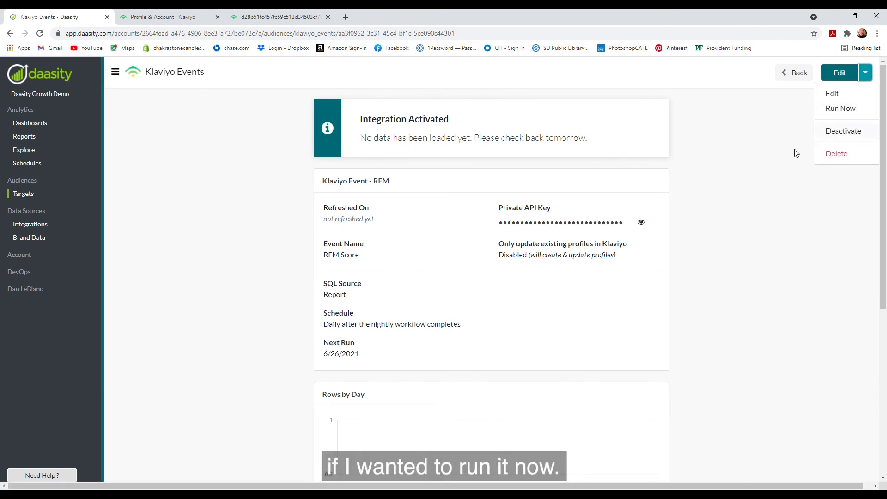
click(760, 180)
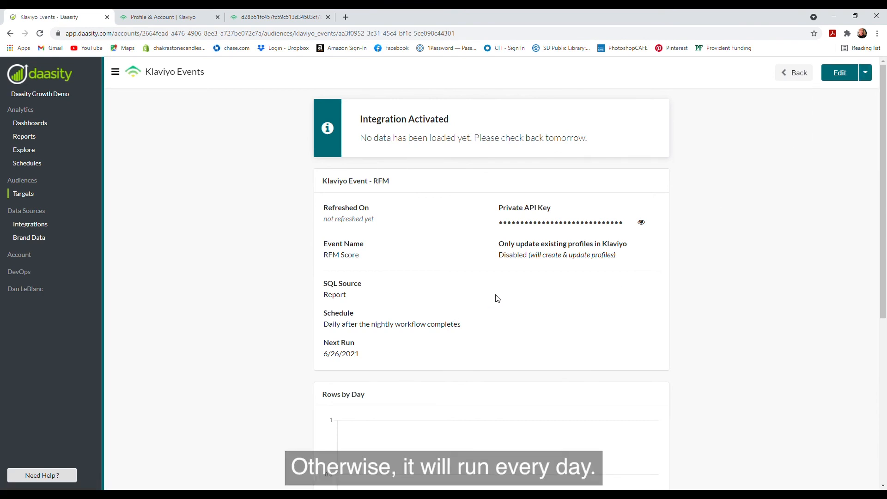
scroll(495, 297, down, 4)
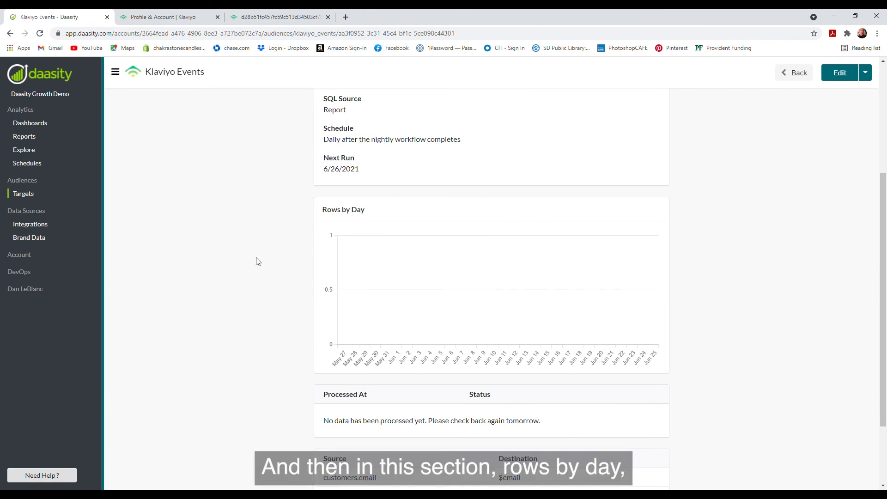